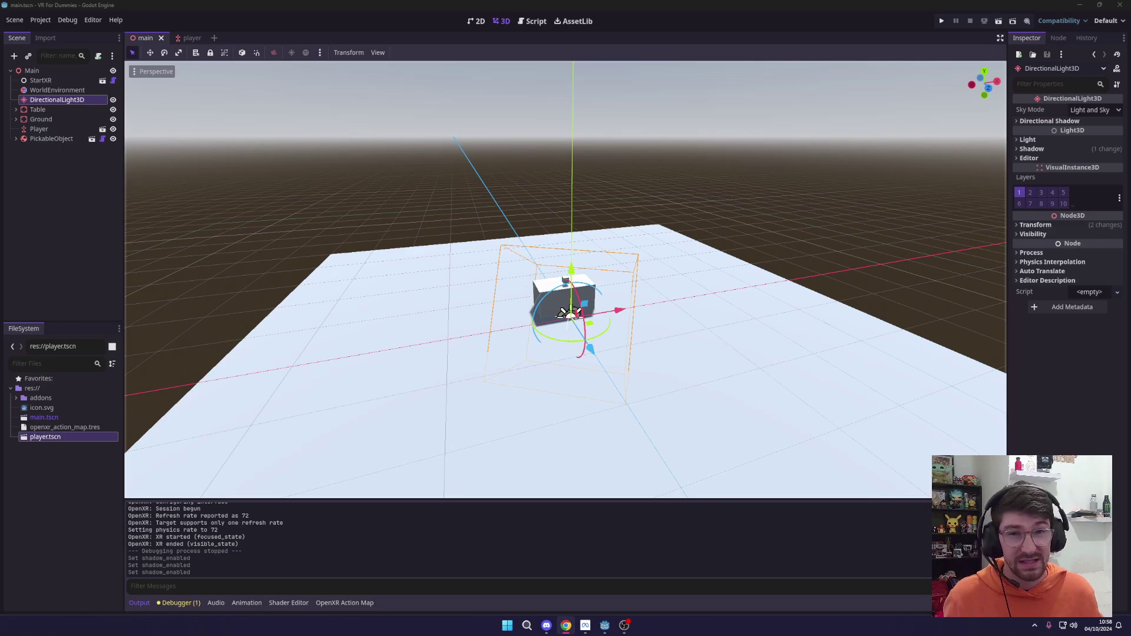
# Orbit to an overhead view and inspect the small cube and the table in the main scene.
pyautogui.click(483, 138)
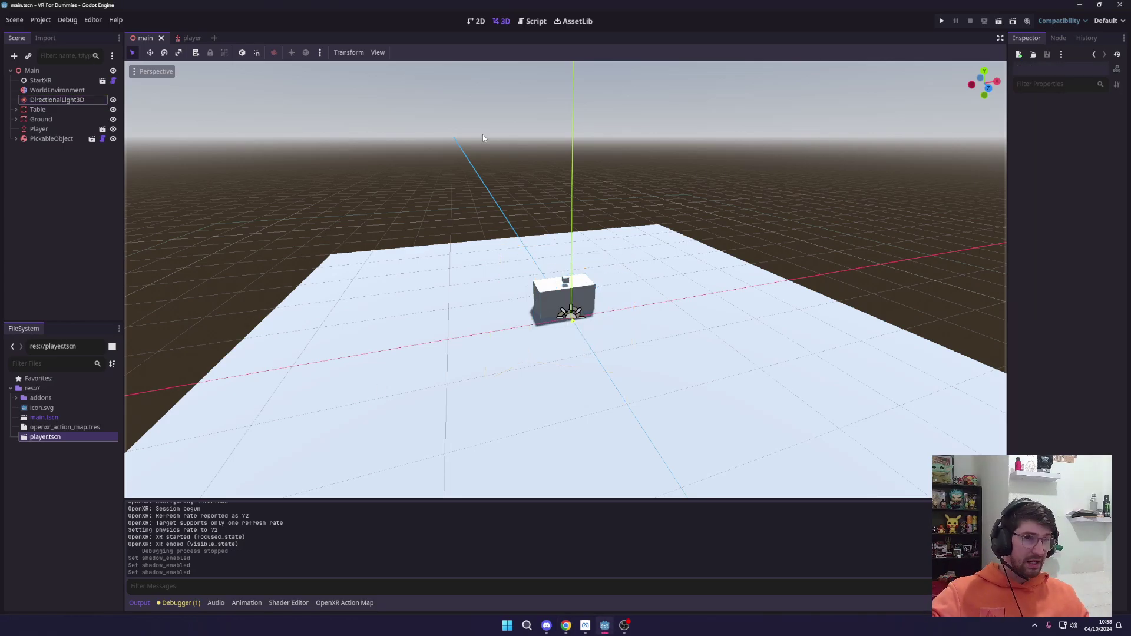
pyautogui.moveTo(407, 191); pyautogui.dragTo(568, 272, button='middle')
pyautogui.scroll(-2, 455, 203)
pyautogui.scroll(10, 569, 272)
pyautogui.click(564, 283)
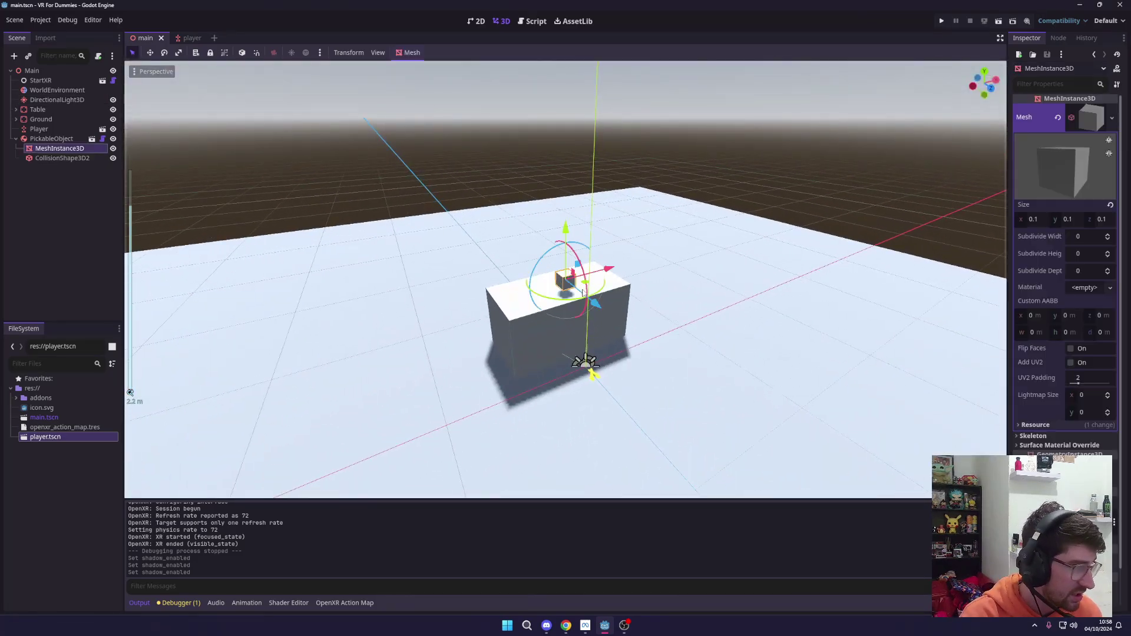
pyautogui.click(564, 312)
# Check the Ground slab and the Player node, then switch to the player scene.
pyautogui.click(72, 217)
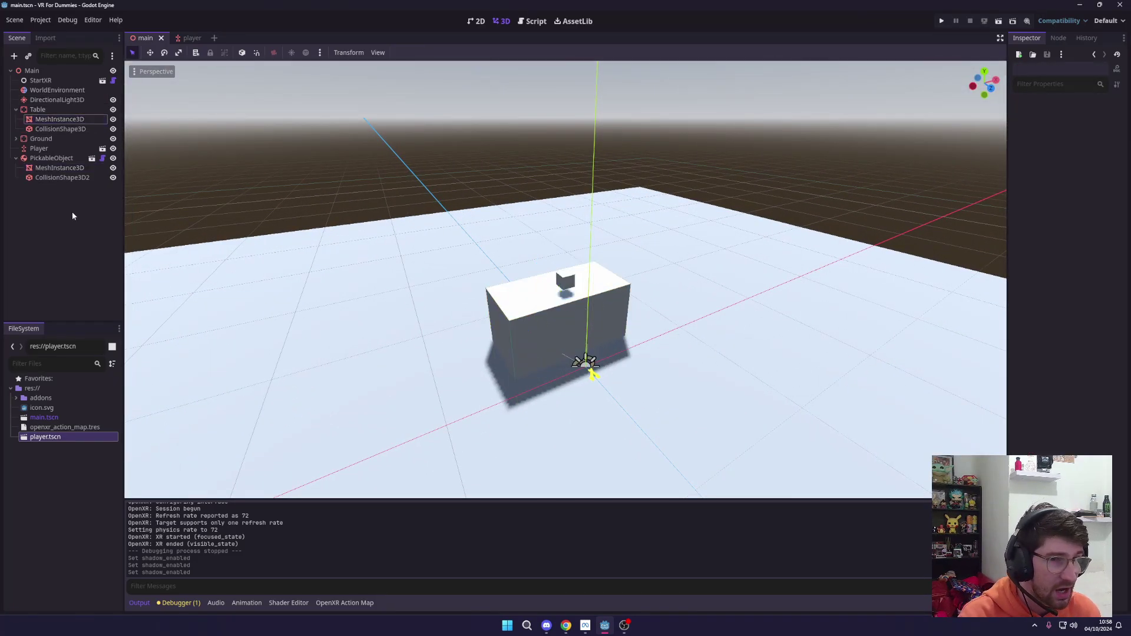
pyautogui.click(41, 139)
pyautogui.scroll(-4, 598, 208)
pyautogui.moveTo(598, 207); pyautogui.dragTo(406, 329, button='middle')
pyautogui.scroll(-3, 569, 242)
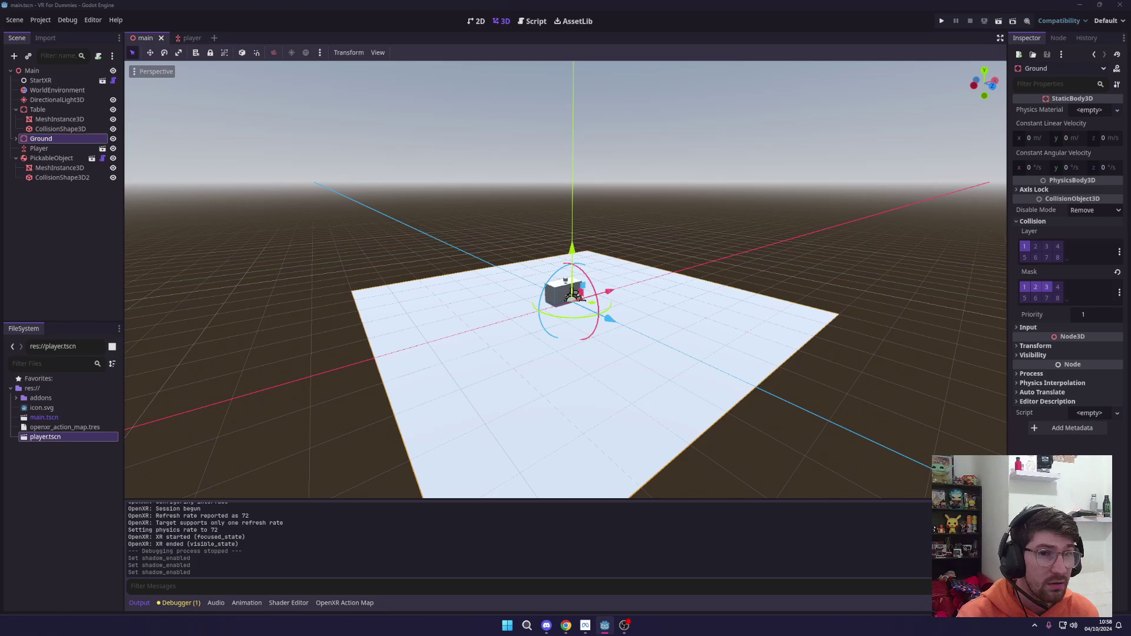
pyautogui.click(47, 148)
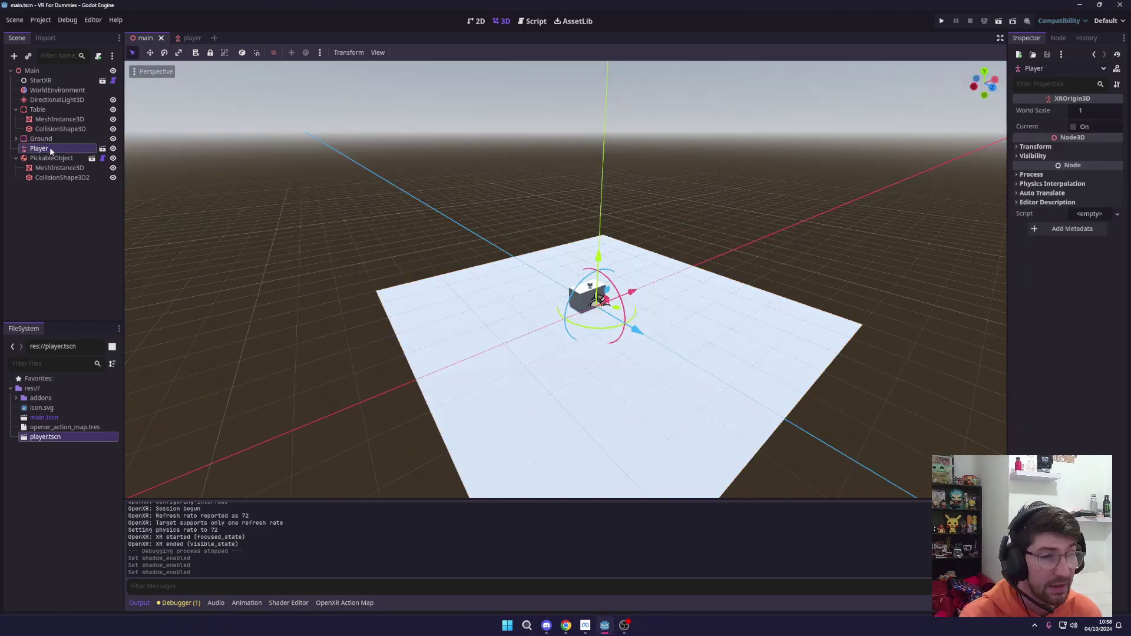
pyautogui.click(175, 37)
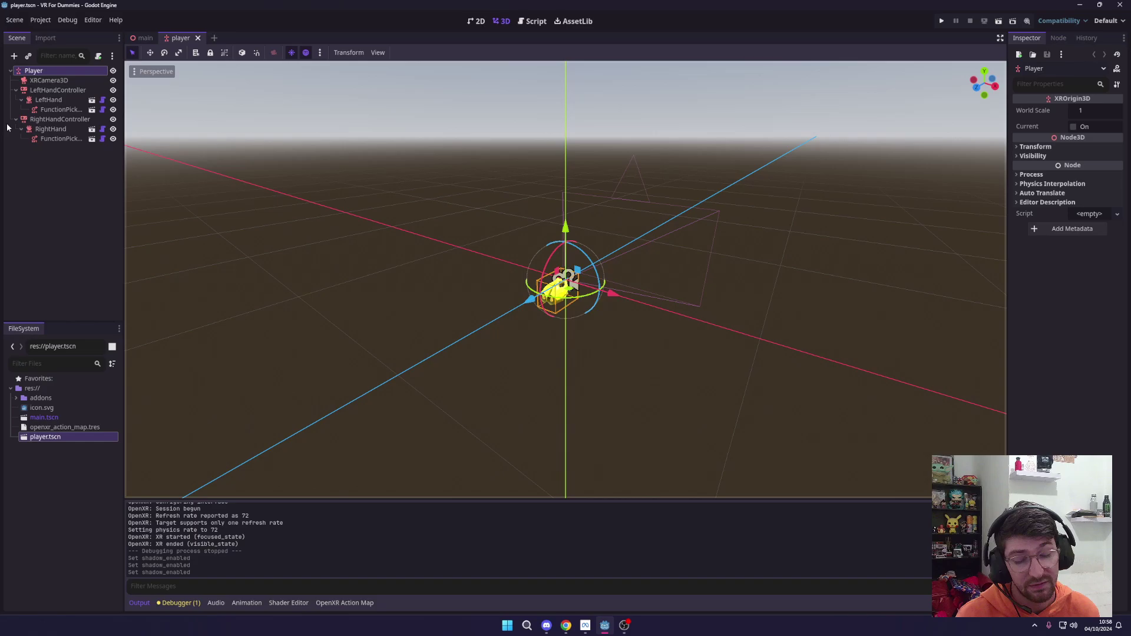
# With LeftHand selected, bring up Instantiate Child Scene using Ctrl+Shift+A.
pyautogui.click(57, 102)
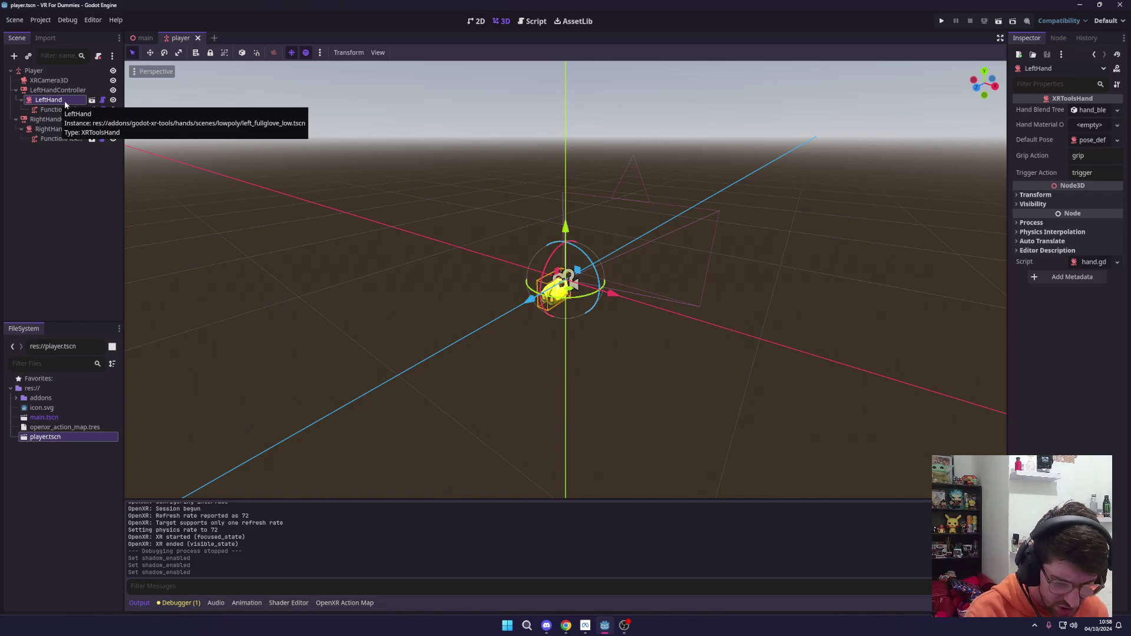
pyautogui.hotkey('ctrl', 'shift', 'a')
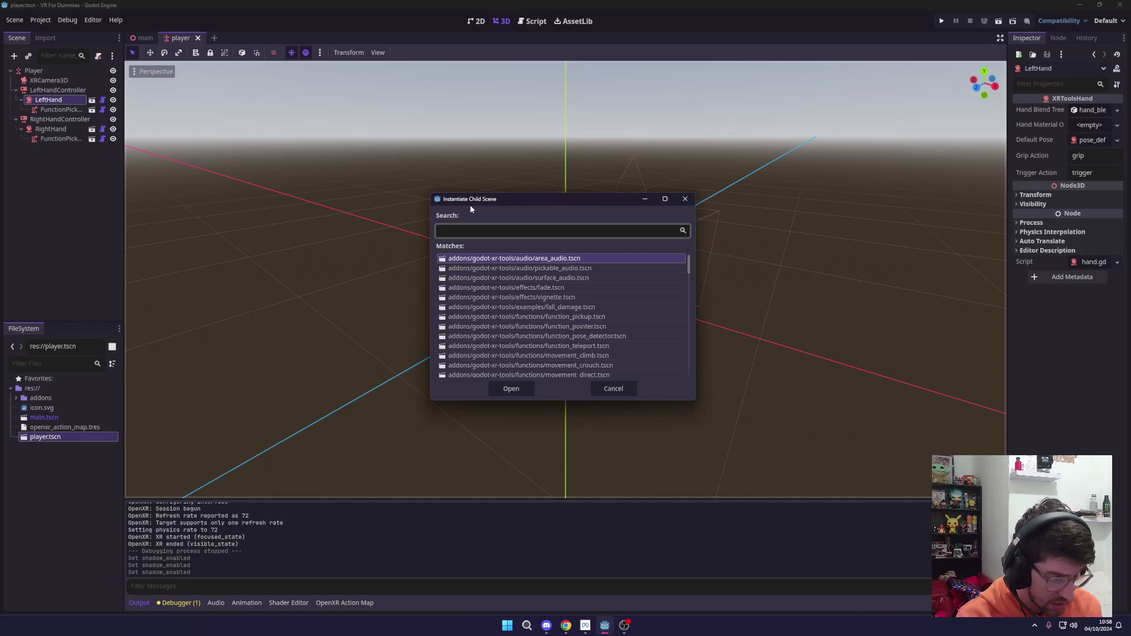
# Search 'tel' and instance function_teleport.tscn as a FunctionTeleport child of LeftHand.
pyautogui.write('teleport')
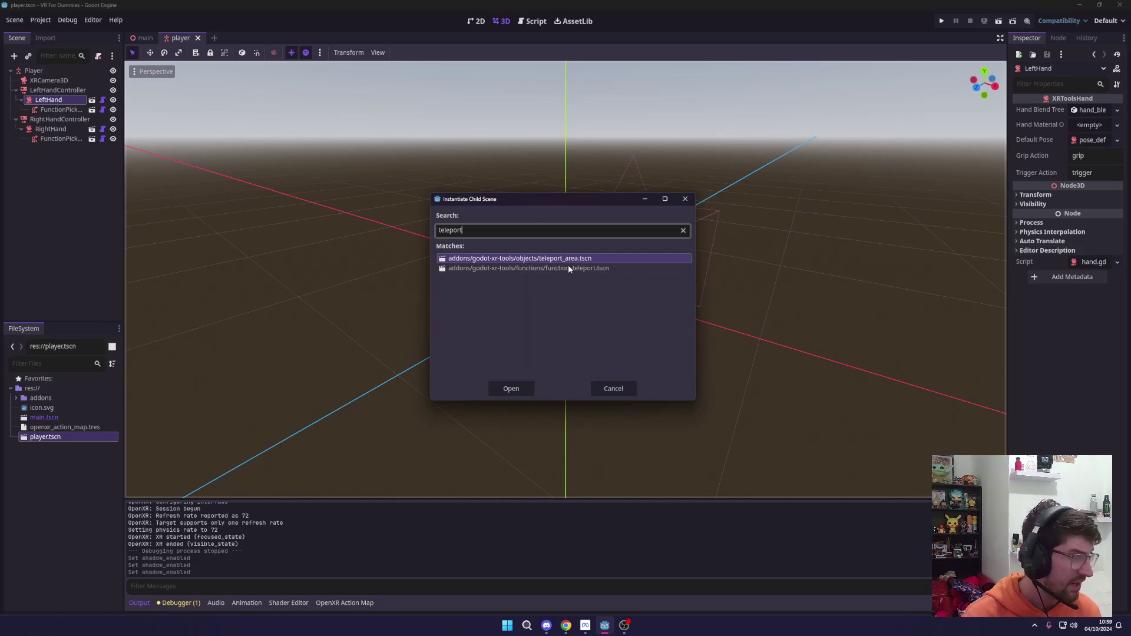
pyautogui.click(582, 270)
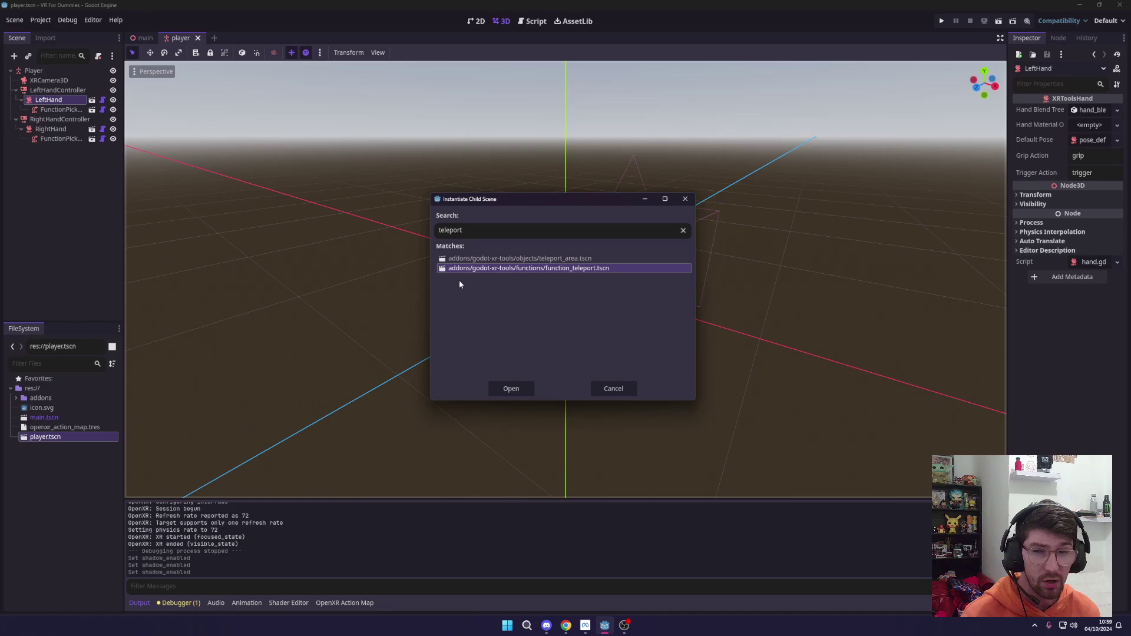
pyautogui.click(523, 388)
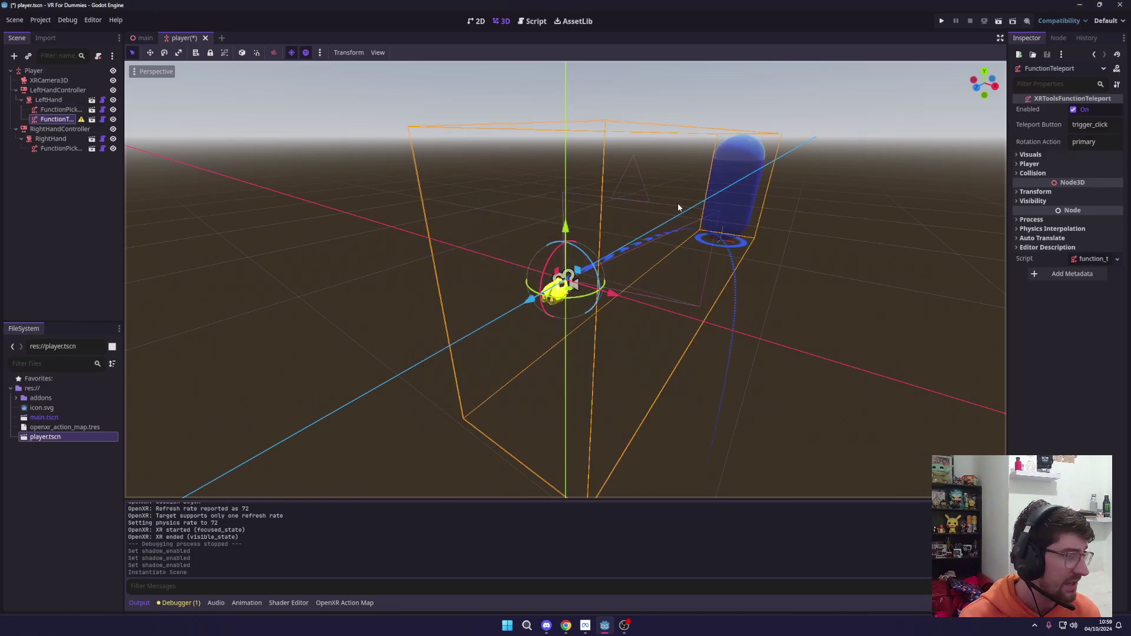
pyautogui.moveTo(678, 207); pyautogui.dragTo(849, 235, button='middle')
pyautogui.scroll(-2, 729, 249)
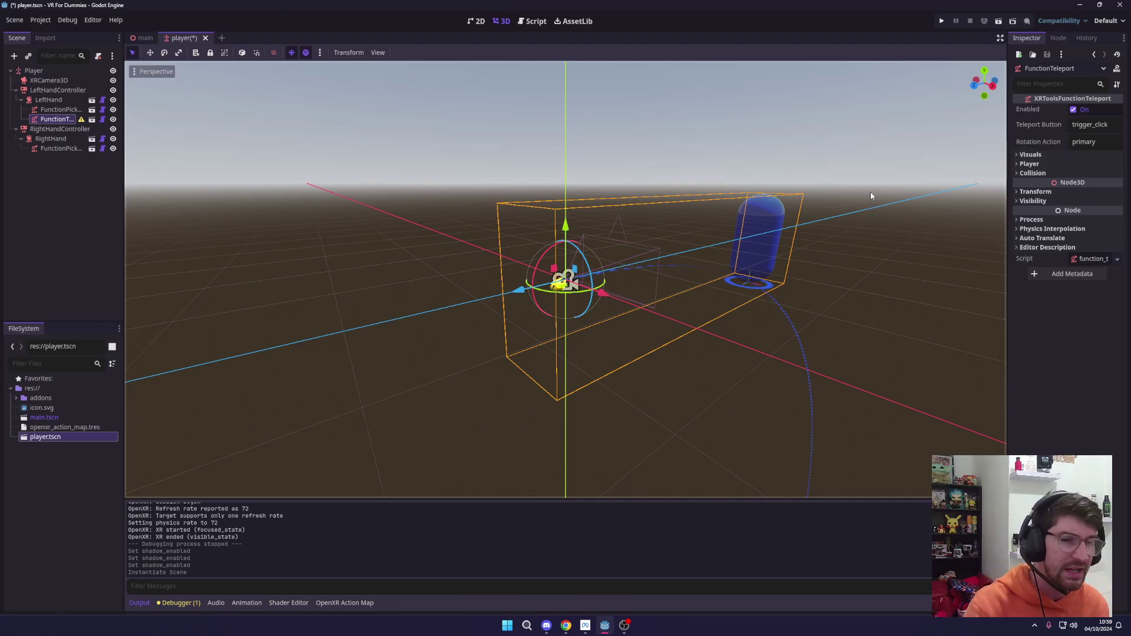
# Set the FunctionTeleport Player Radius to 0.25 to thin the target capsule.
pyautogui.click(1045, 162)
pyautogui.click(1045, 162)
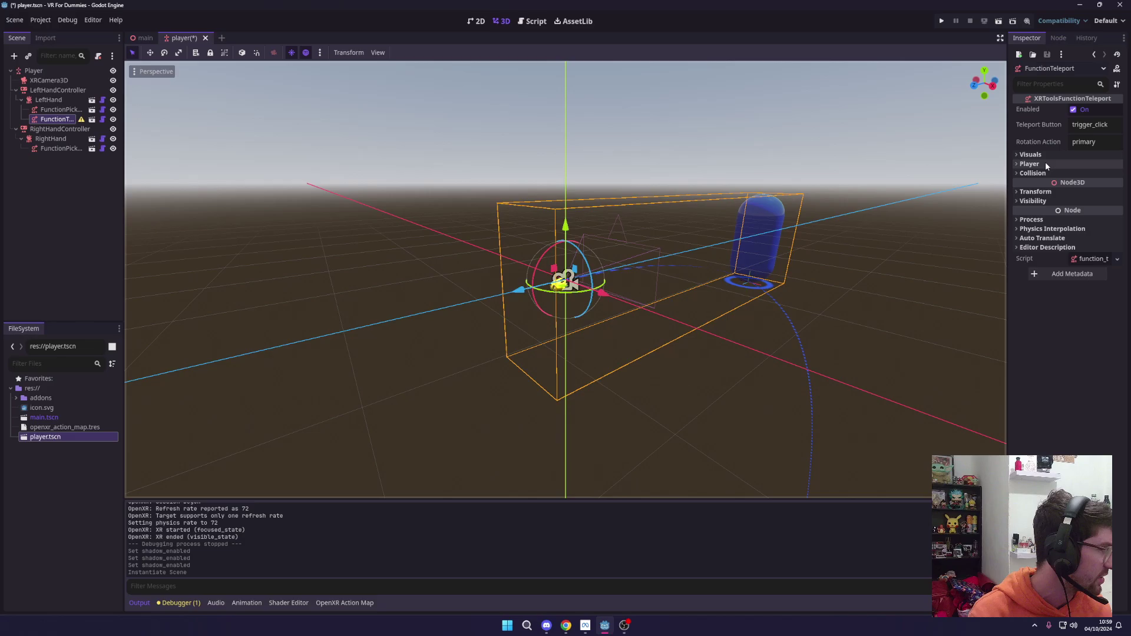
pyautogui.click(1045, 162)
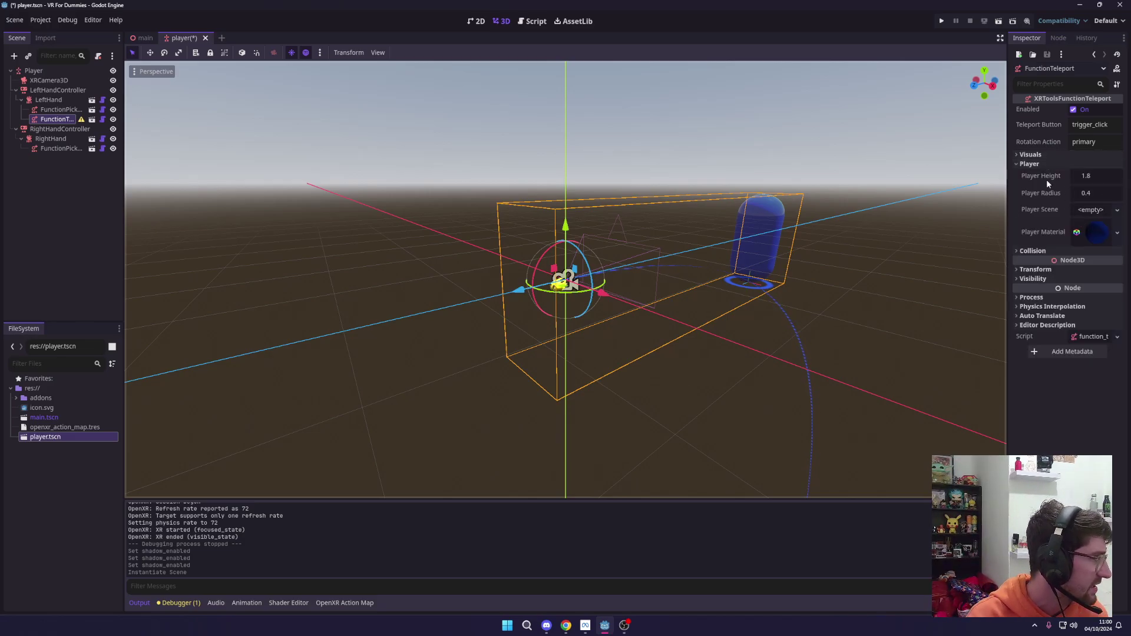
pyautogui.click(1099, 193)
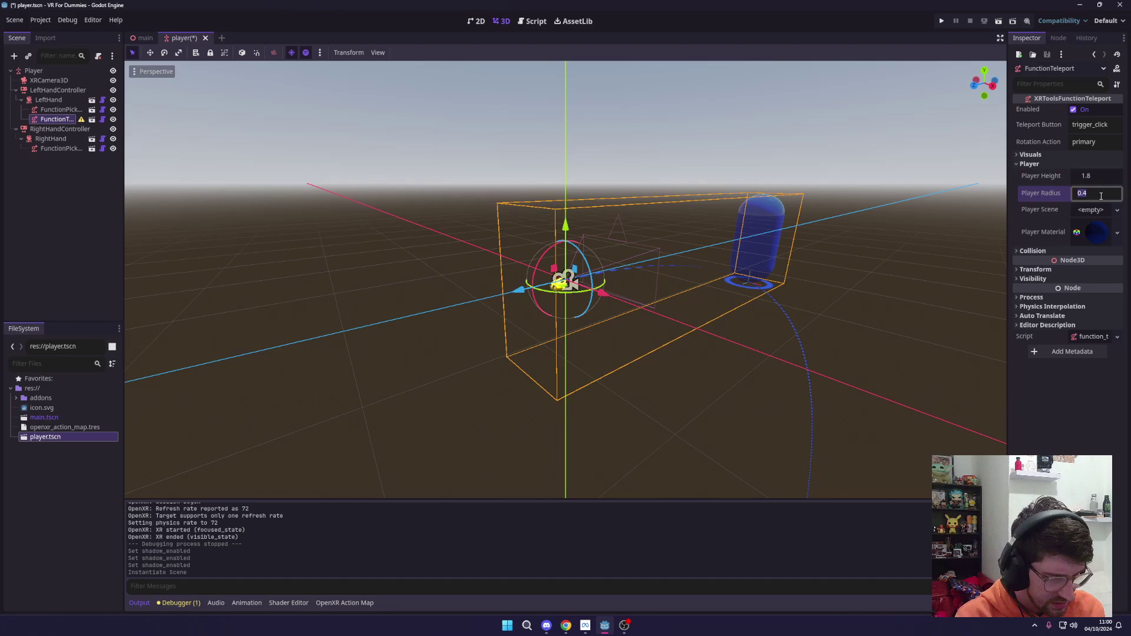
pyautogui.write('0.25')
pyautogui.press('Return')
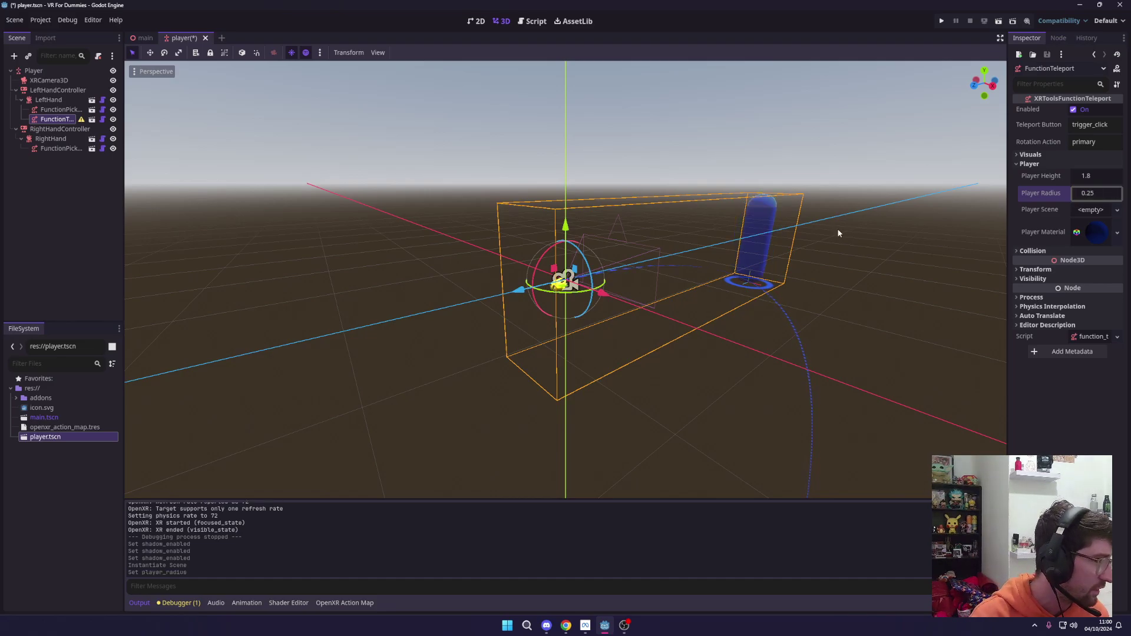
pyautogui.moveTo(838, 232)
pyautogui.mouseDown(button='middle')
pyautogui.moveTo(812, 242)
pyautogui.moveTo(823, 242)
pyautogui.mouseUp(button='middle')
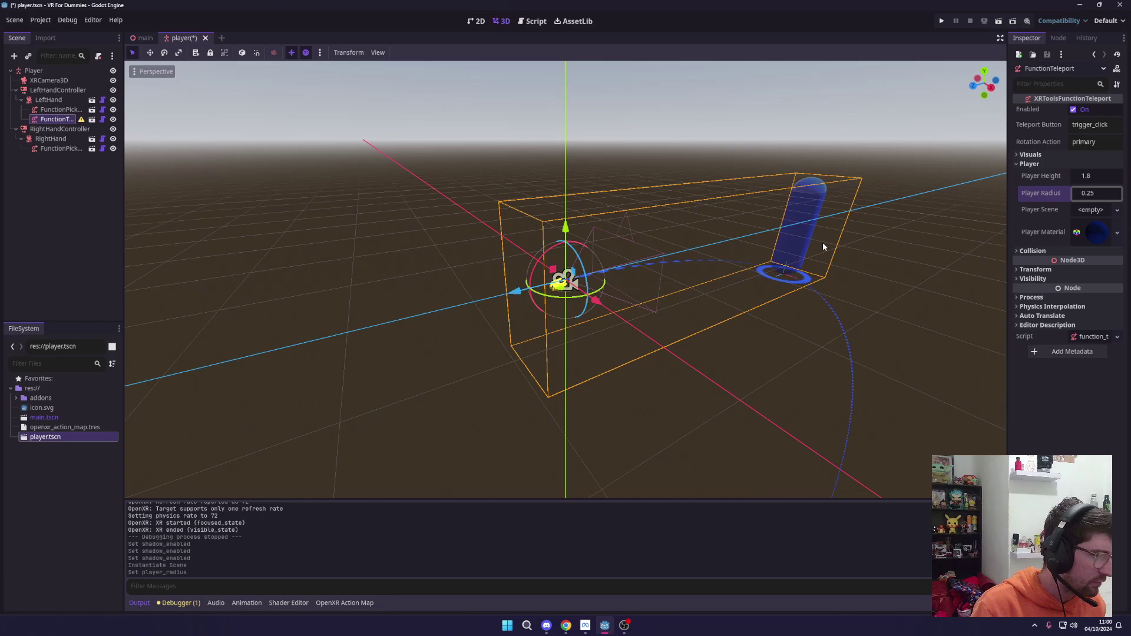
# Review the teleport's Collision settings and save the player scene.
pyautogui.click(1042, 164)
pyautogui.click(1043, 174)
pyautogui.click(1043, 174)
pyautogui.click(1043, 174)
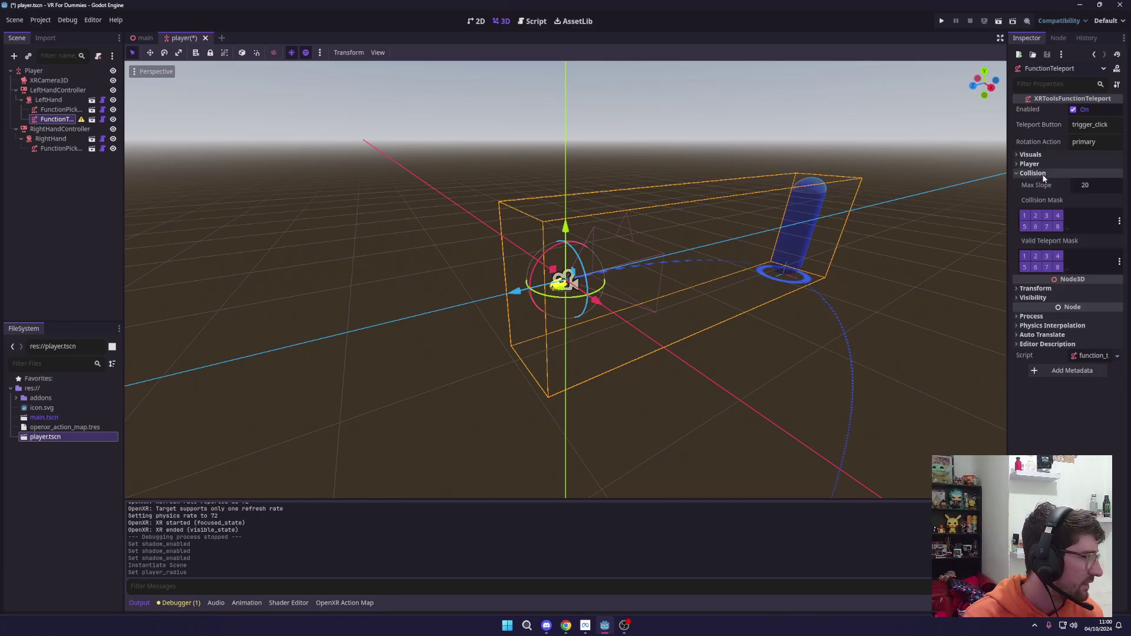
pyautogui.click(1044, 175)
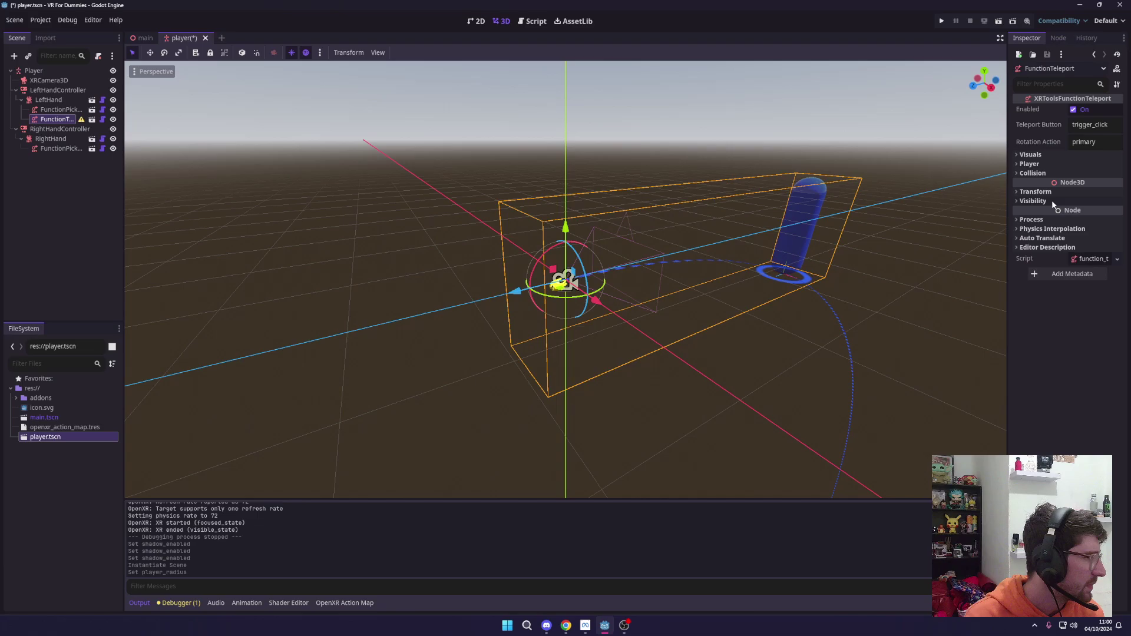
pyautogui.hotkey('ctrl', 's')
# Read FunctionTeleport's XRToolsPlayerBody warning, dismiss it, and collapse RightHandController.
pyautogui.click(81, 119)
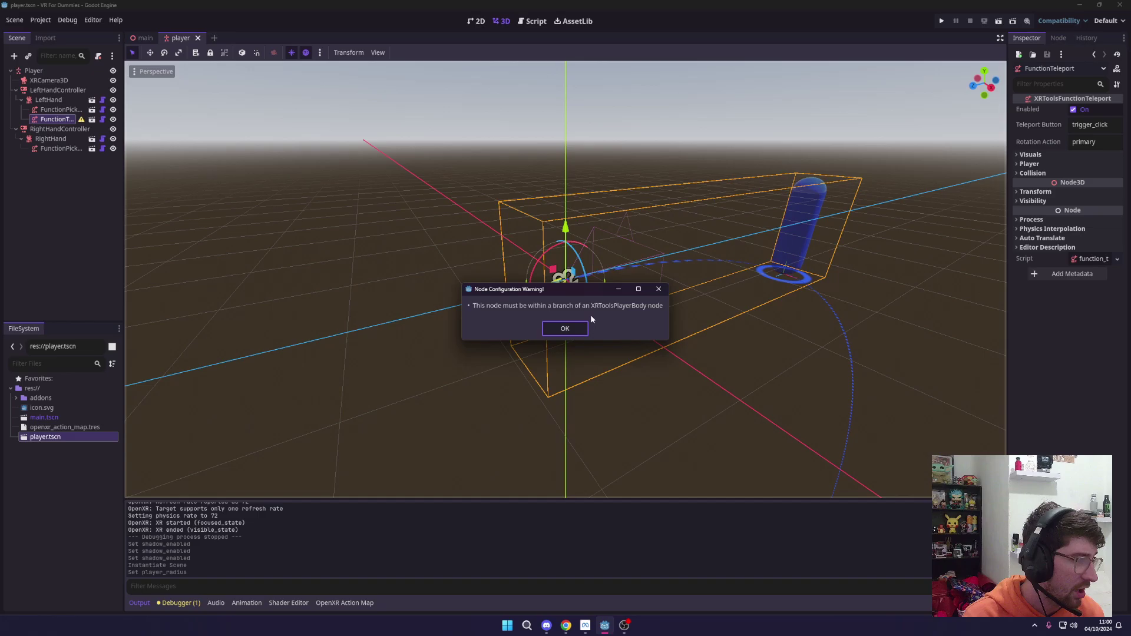
pyautogui.click(564, 329)
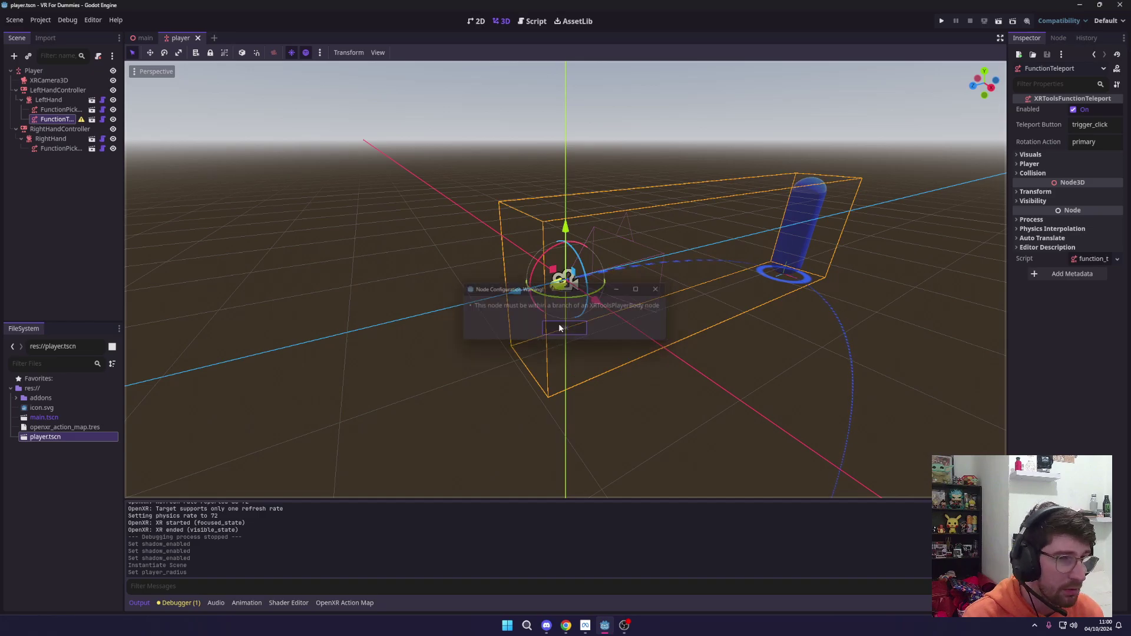
pyautogui.click(16, 129)
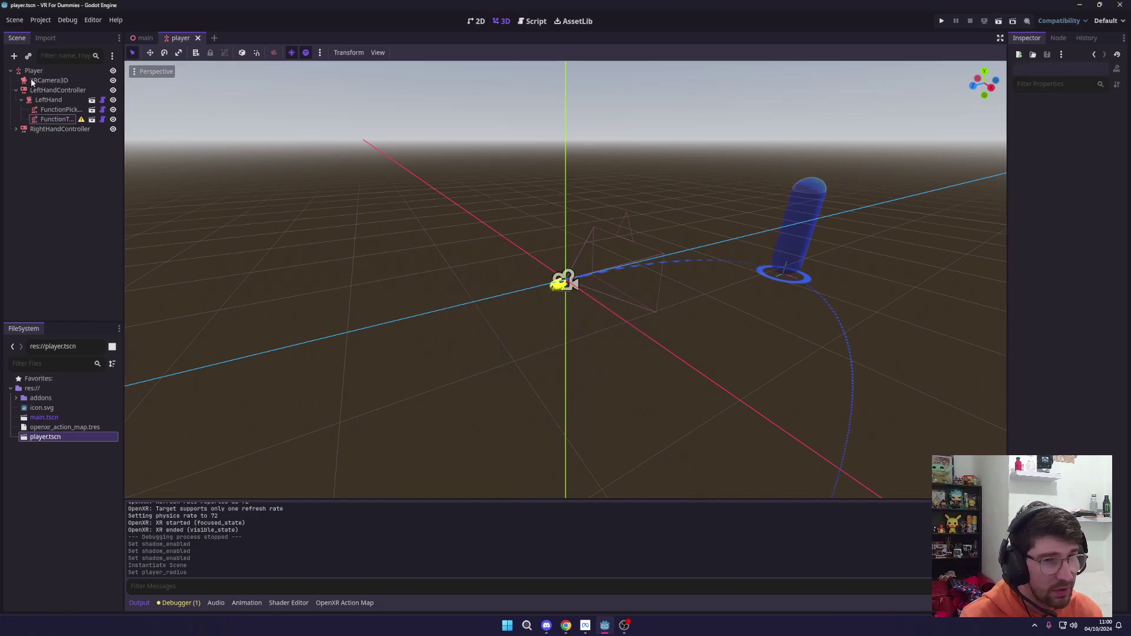
# Instance player_body.tscn as a PlayerBody child of Player and save the scene.
pyautogui.click(47, 70)
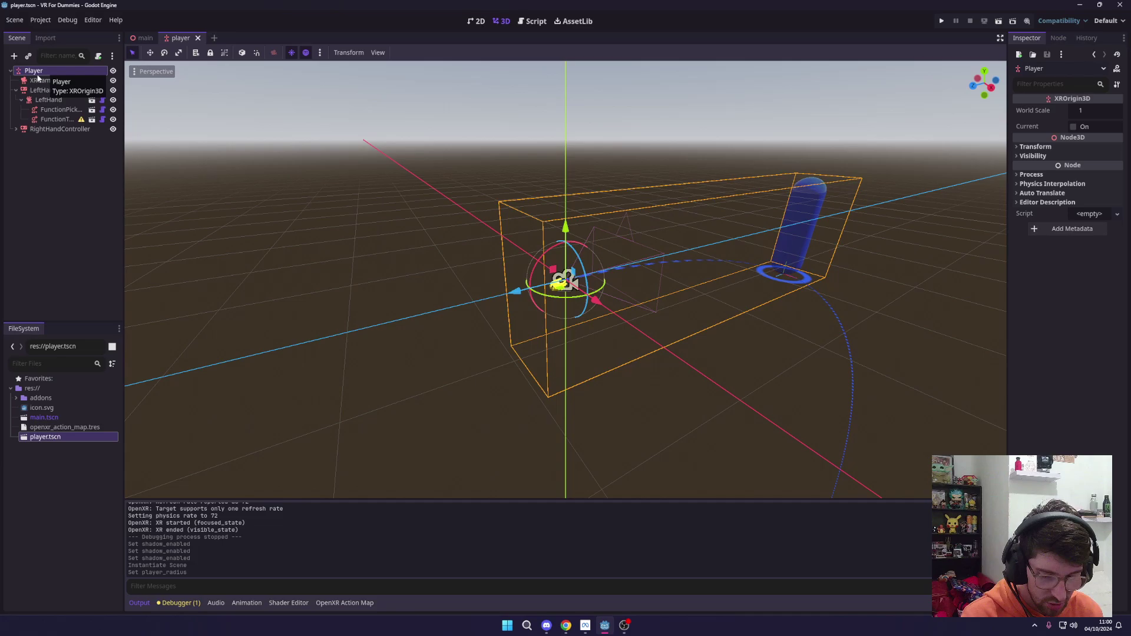
pyautogui.hotkey('ctrl', 'shift', 'a')
pyautogui.write('player')
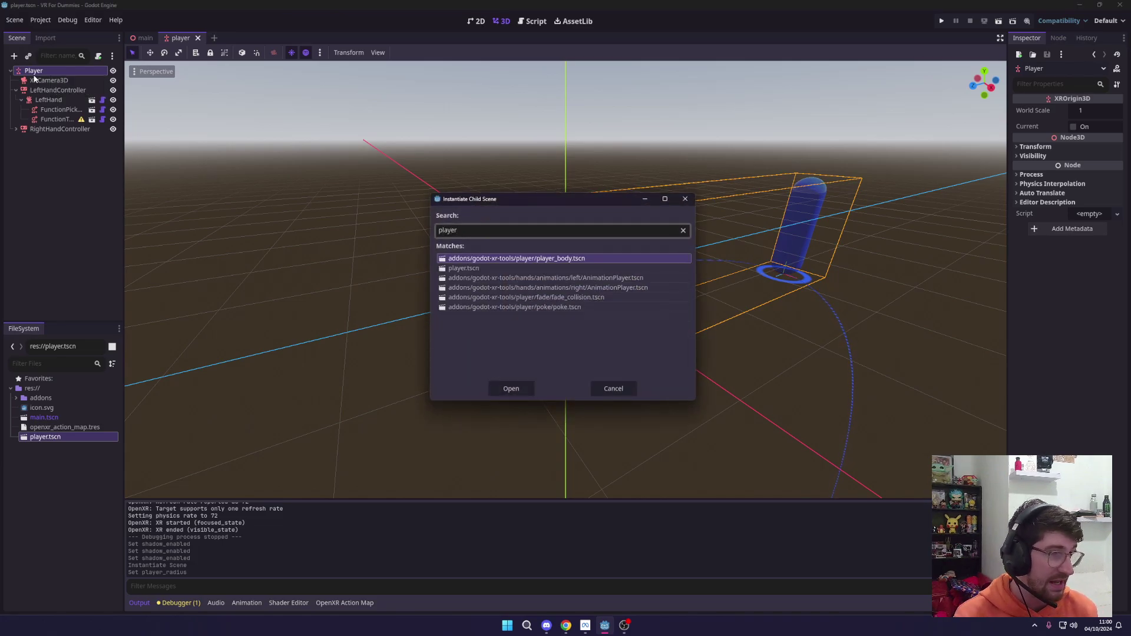
pyautogui.press('Return')
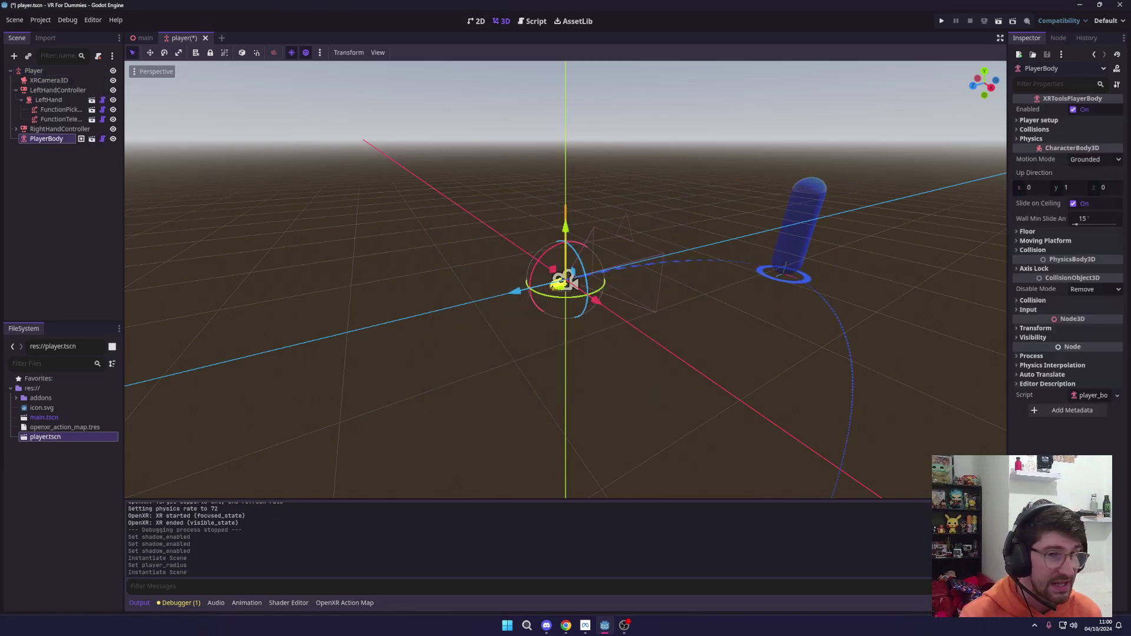
pyautogui.click(59, 119)
pyautogui.click(58, 139)
pyautogui.hotkey('ctrl', 's')
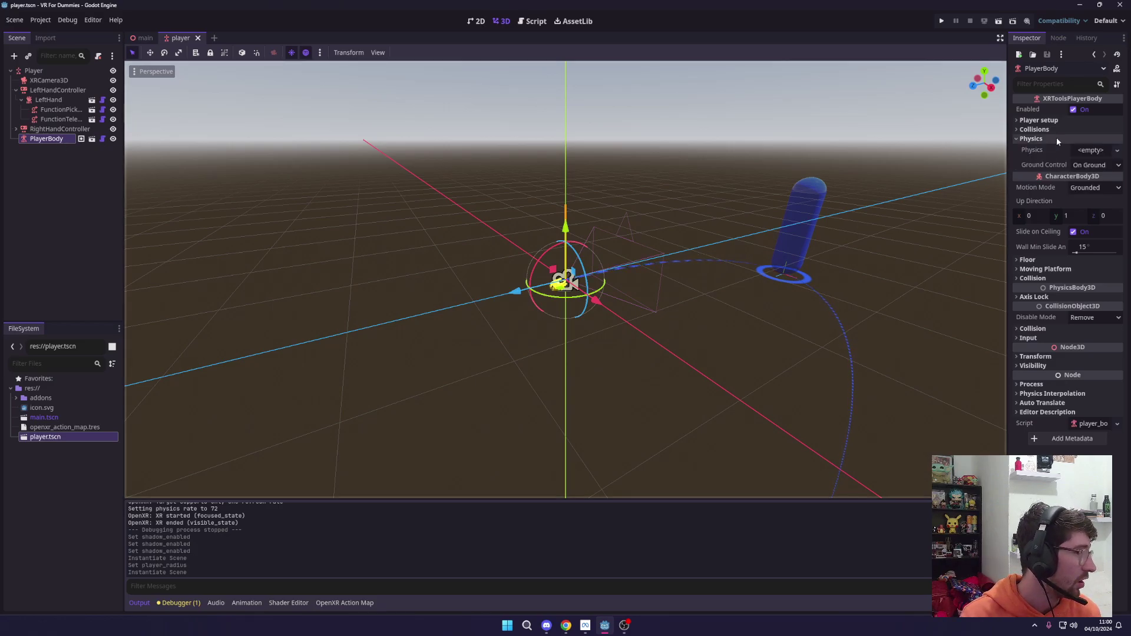
# Review the PlayerBody's Player setup and Physics settings in the Inspector.
pyautogui.click(1045, 122)
pyautogui.click(1045, 123)
pyautogui.click(1045, 123)
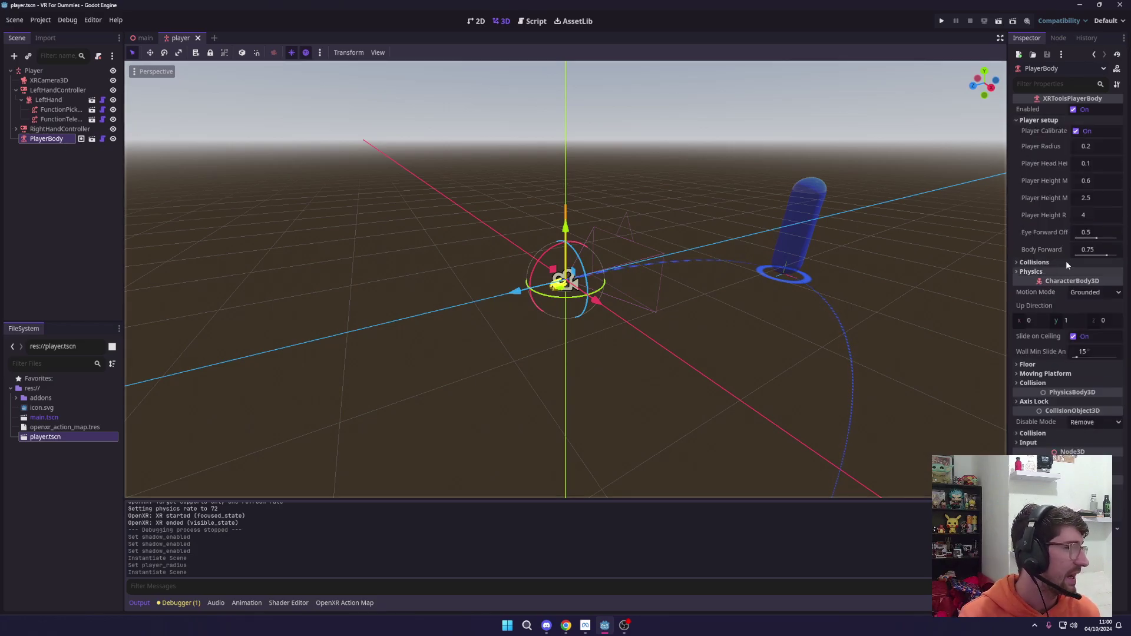
pyautogui.click(1040, 120)
pyautogui.click(1043, 140)
pyautogui.click(1043, 140)
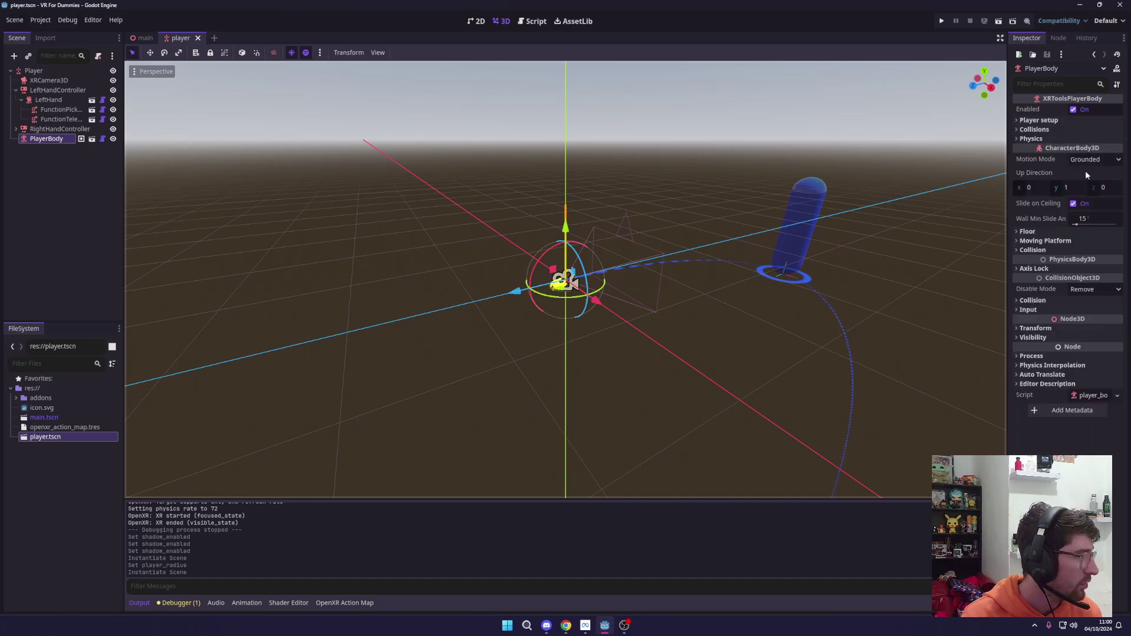
# In the main scene, view the player beside the table and run the project with F5.
pyautogui.click(143, 38)
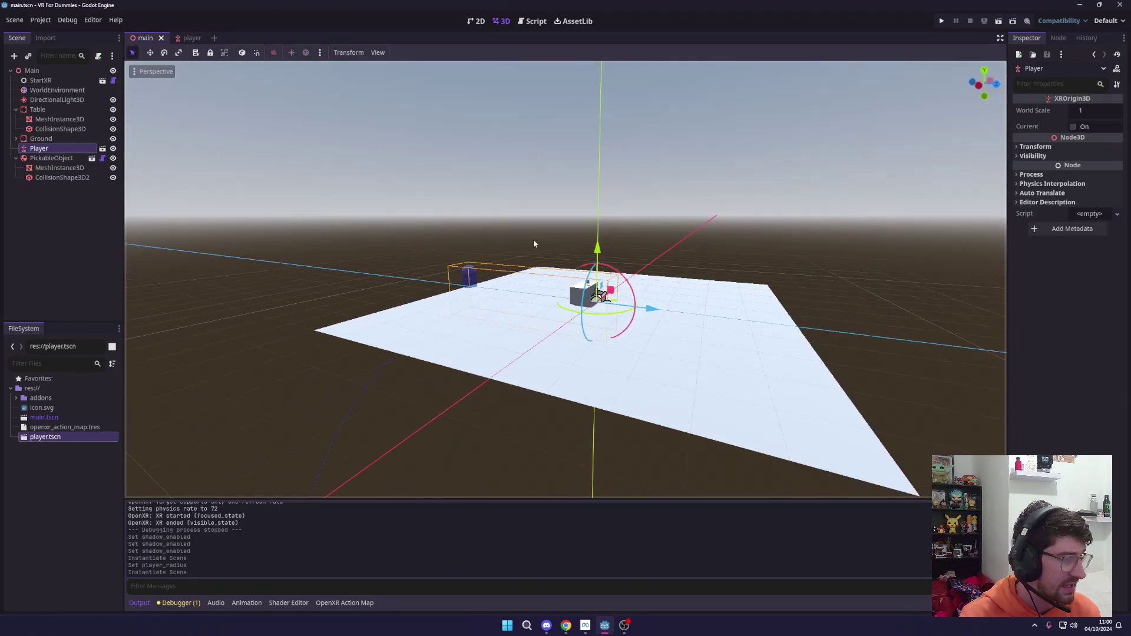
pyautogui.scroll(3, 533, 244)
pyautogui.moveTo(533, 243); pyautogui.dragTo(692, 300, button='middle')
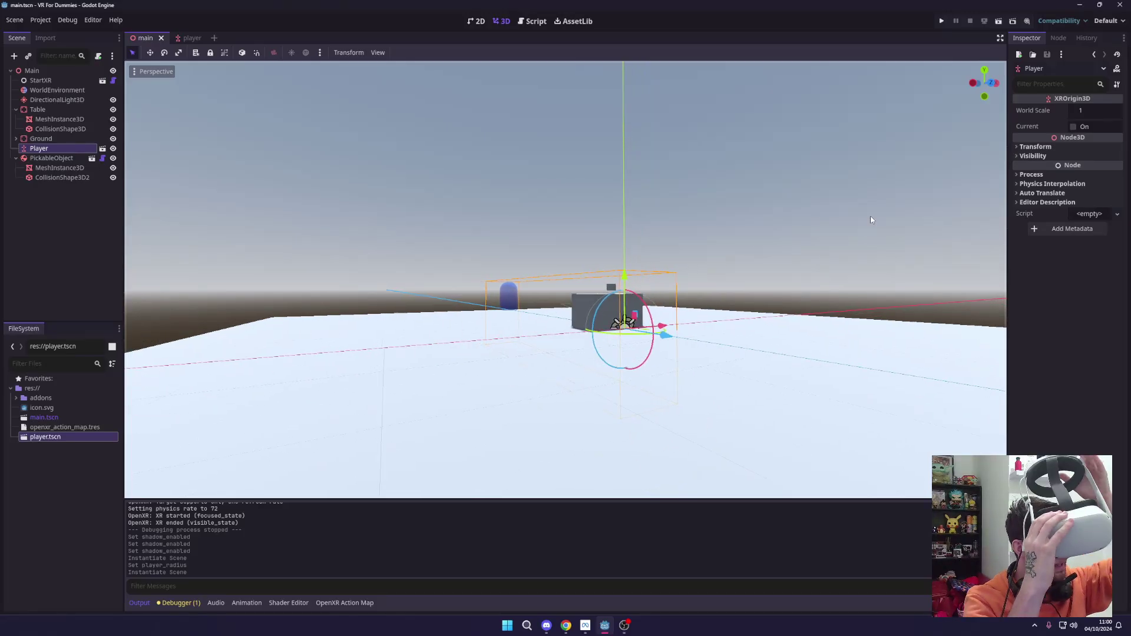
pyautogui.press('F5')
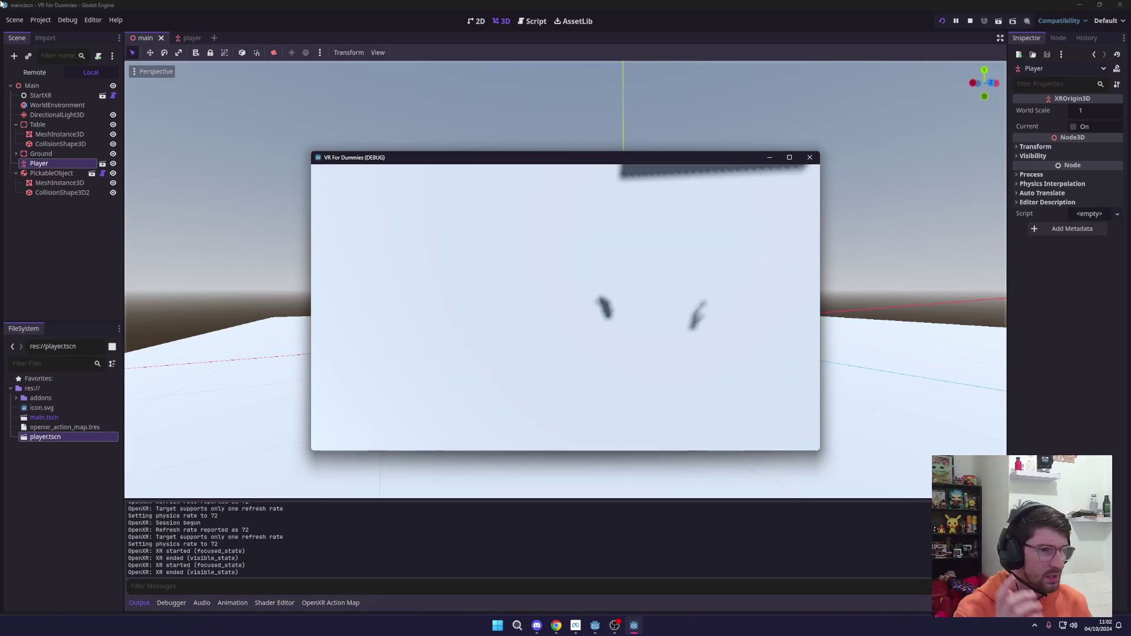
# Close the game, select RightHand in the player scene, and open Instantiate Child Scene.
pyautogui.hotkey('alt', 'F4')
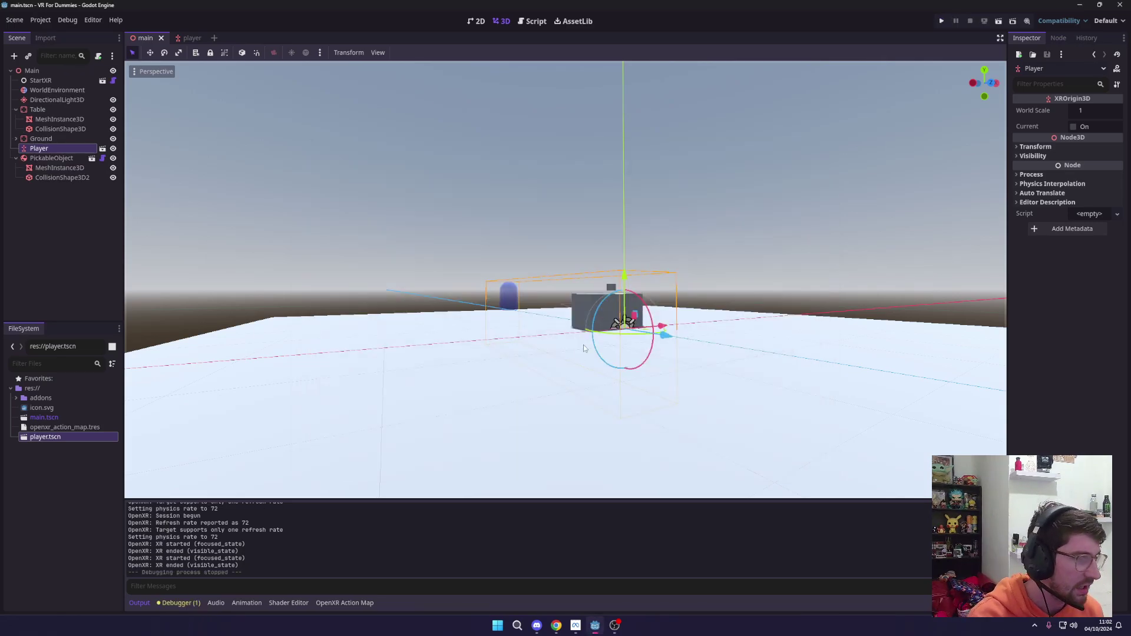
pyautogui.click(183, 38)
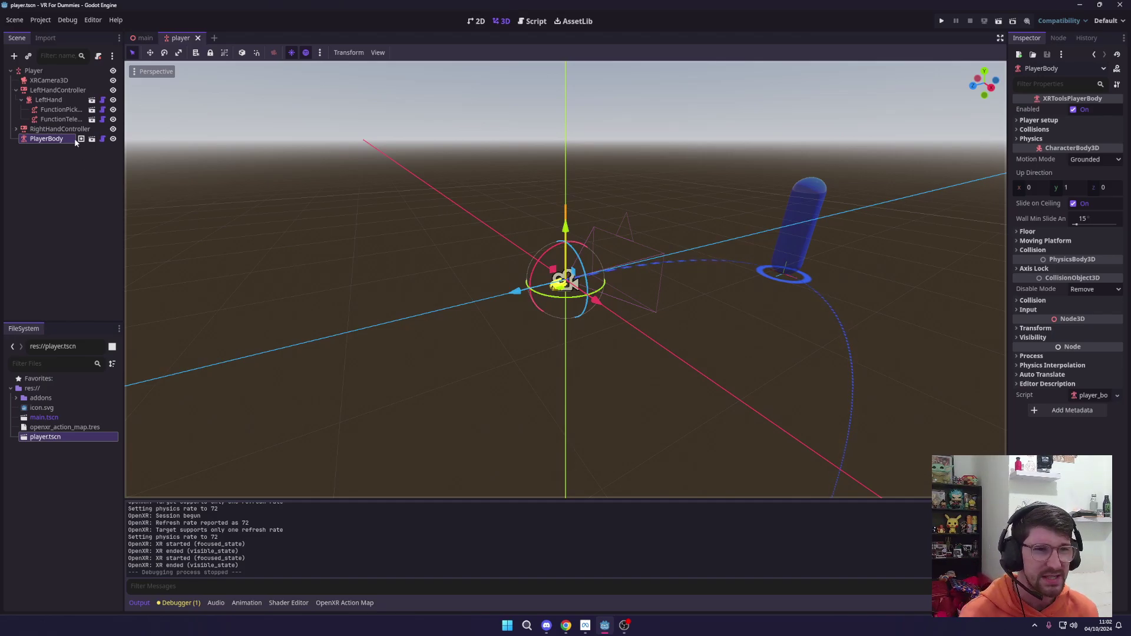
pyautogui.click(40, 128)
pyautogui.click(47, 139)
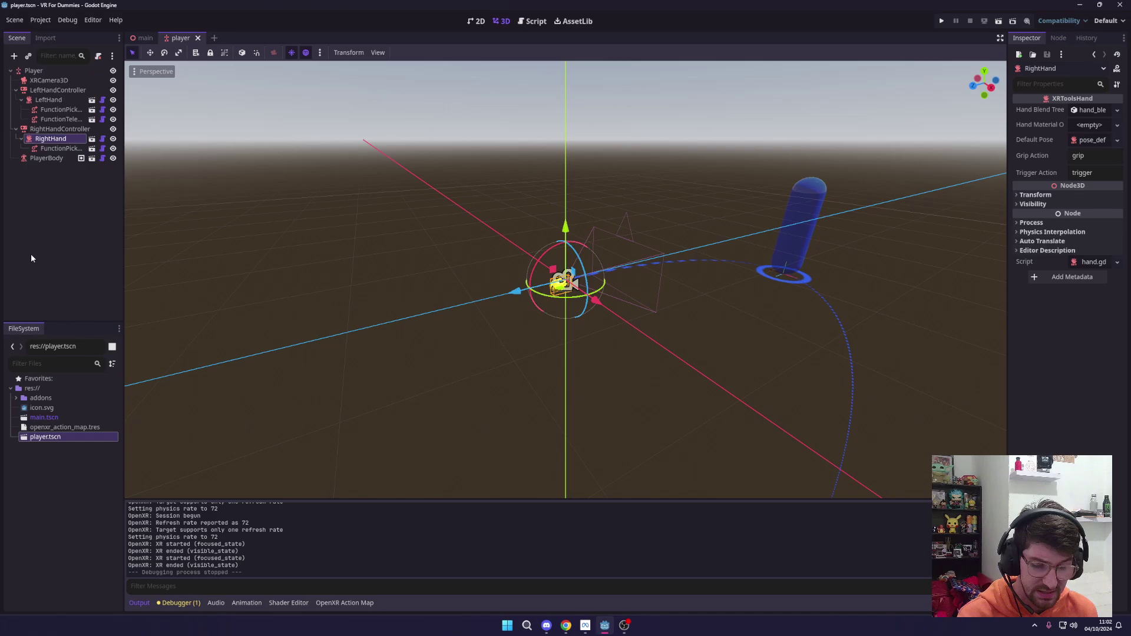
pyautogui.hotkey('ctrl', 'shift', 'a')
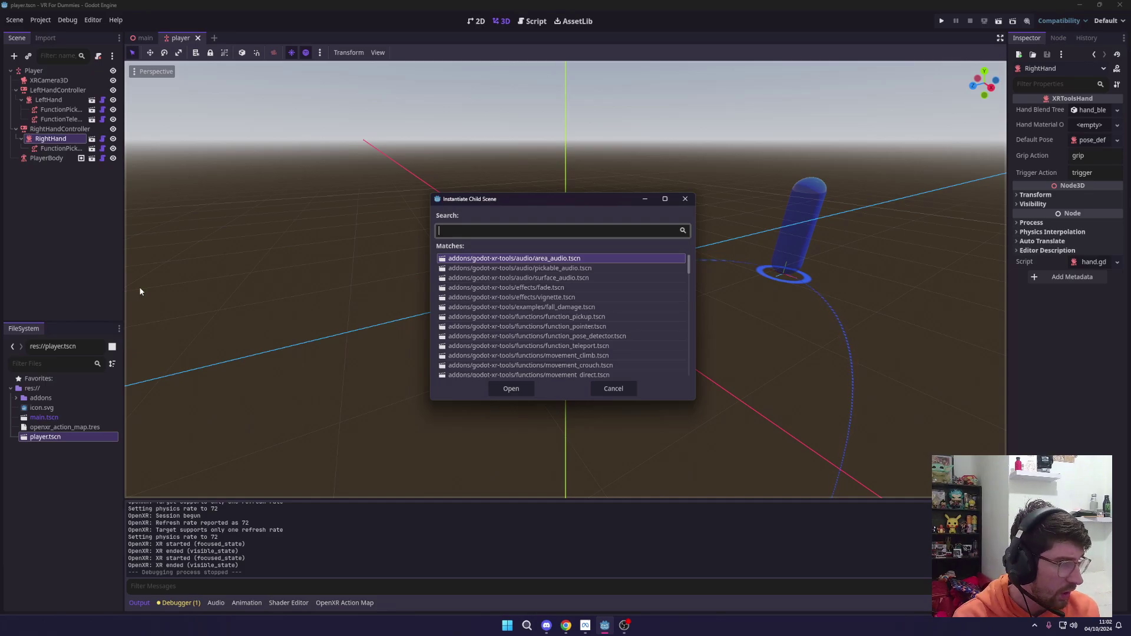
# Search 'turn' and instance movement_turn.tscn as a MovementTurn node under RightHand.
pyautogui.write('turn')
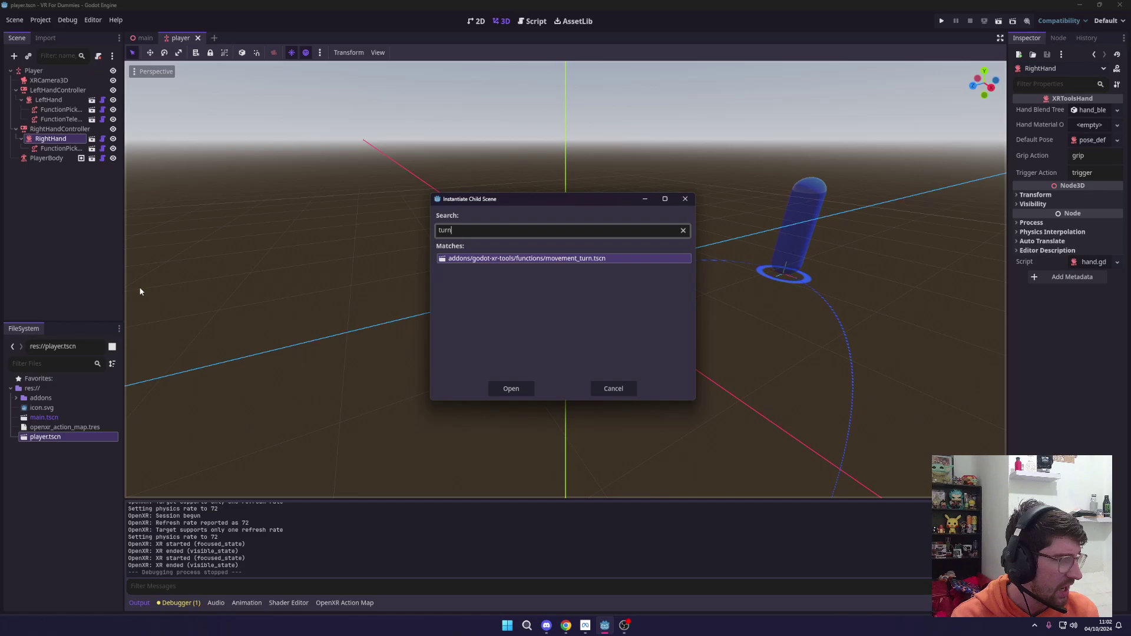
pyautogui.doubleClick(571, 259)
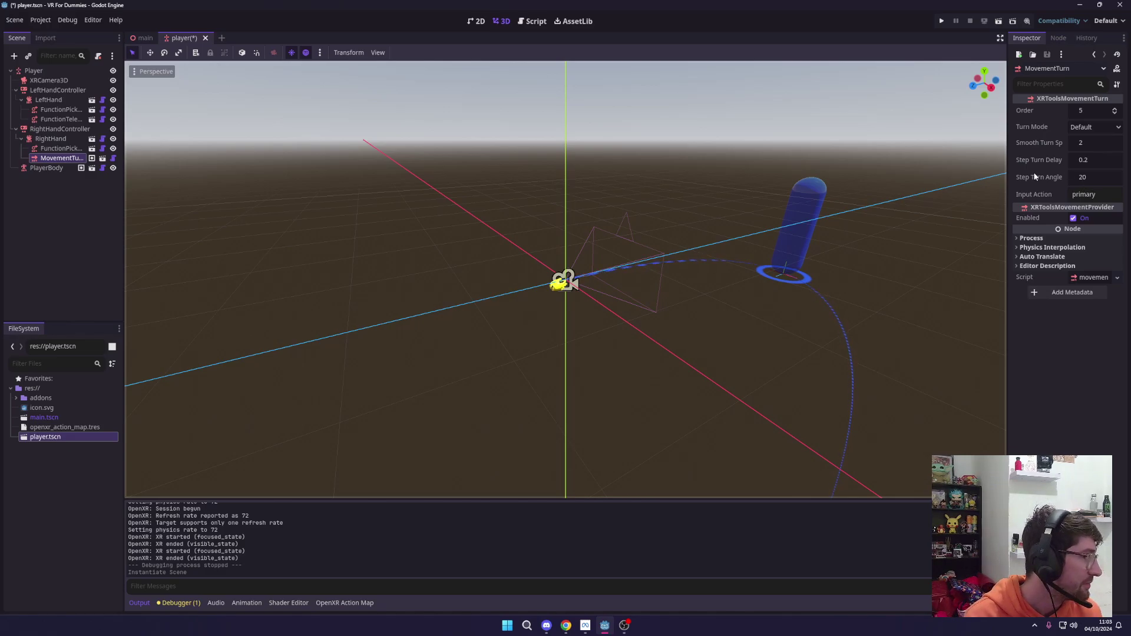
pyautogui.click(1081, 127)
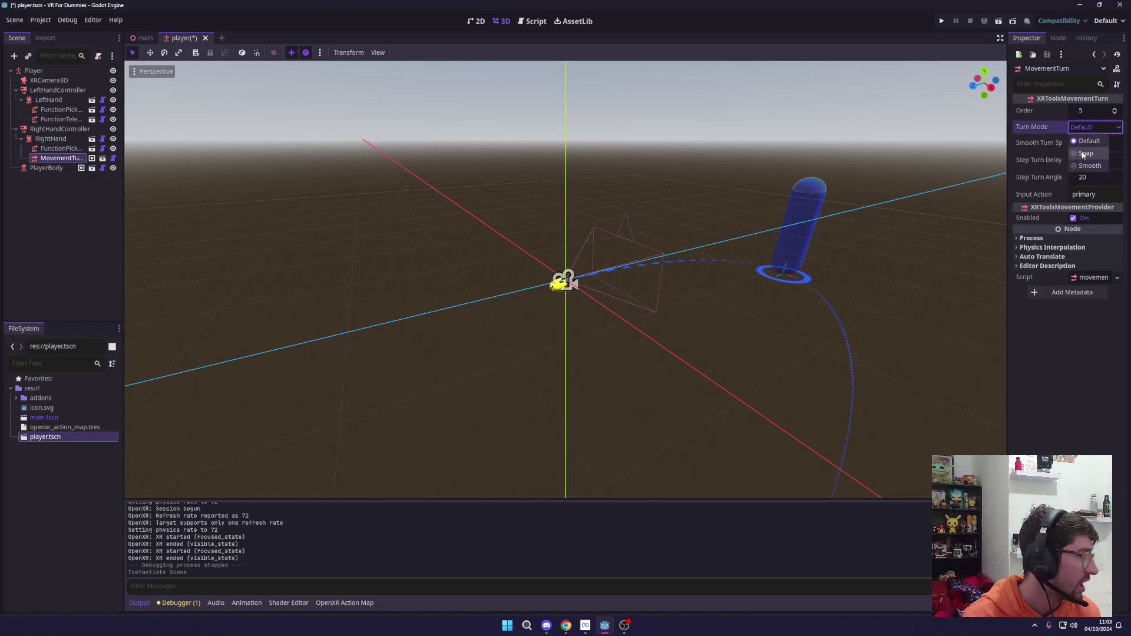
pyautogui.click(1084, 153)
pyautogui.click(1094, 166)
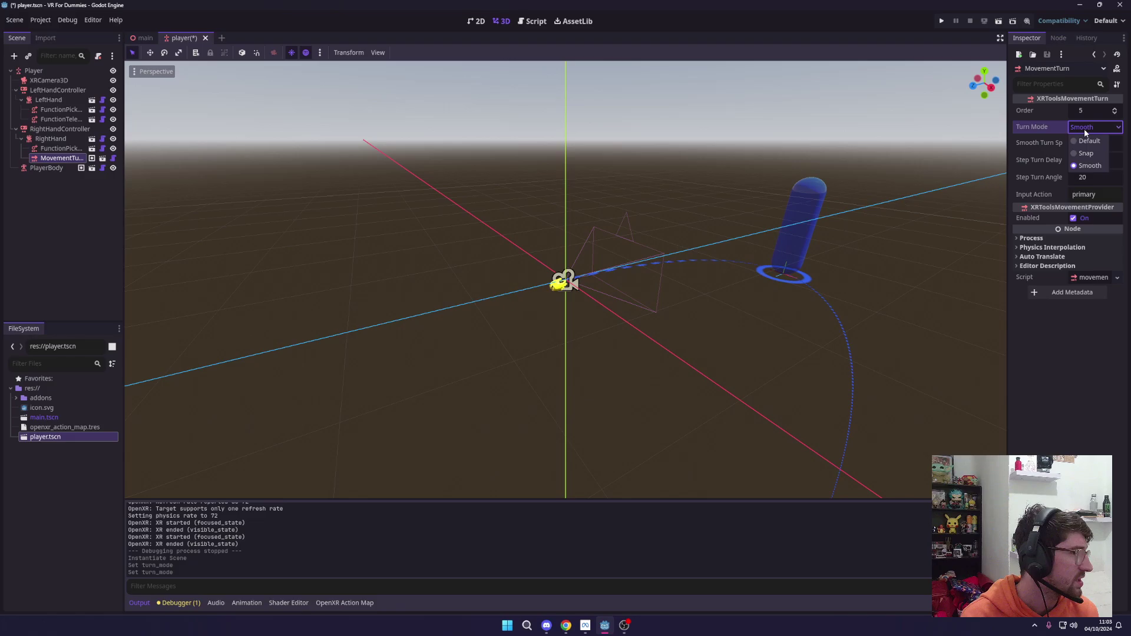
pyautogui.click(1089, 141)
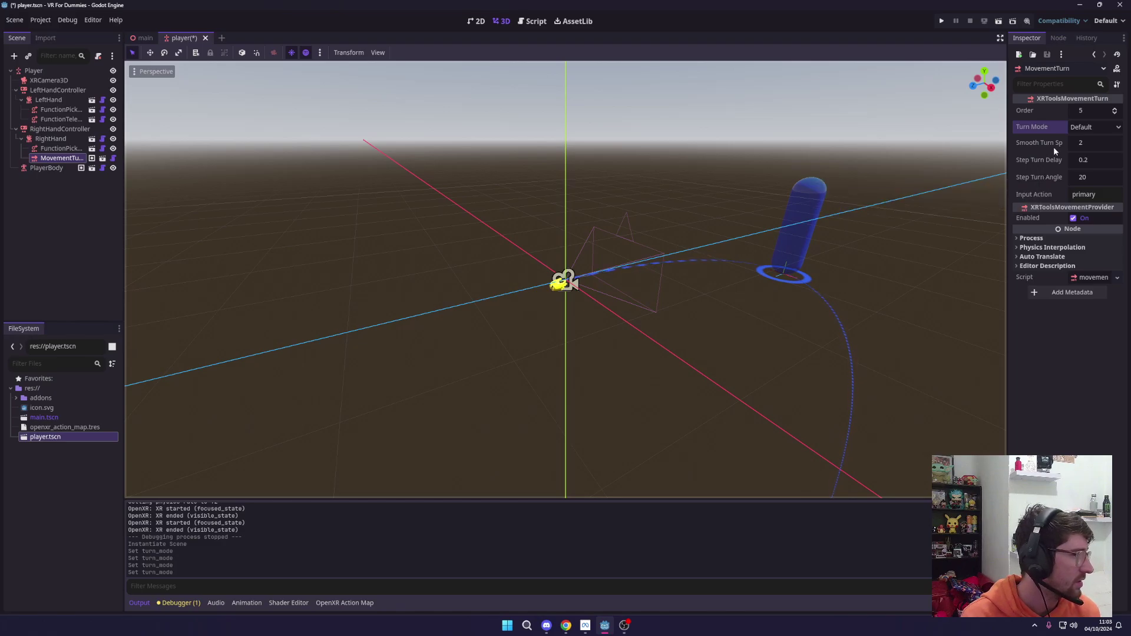
# Save the player scene, test-run the project's turning, then stop it.
pyautogui.hotkey('ctrl', 's')
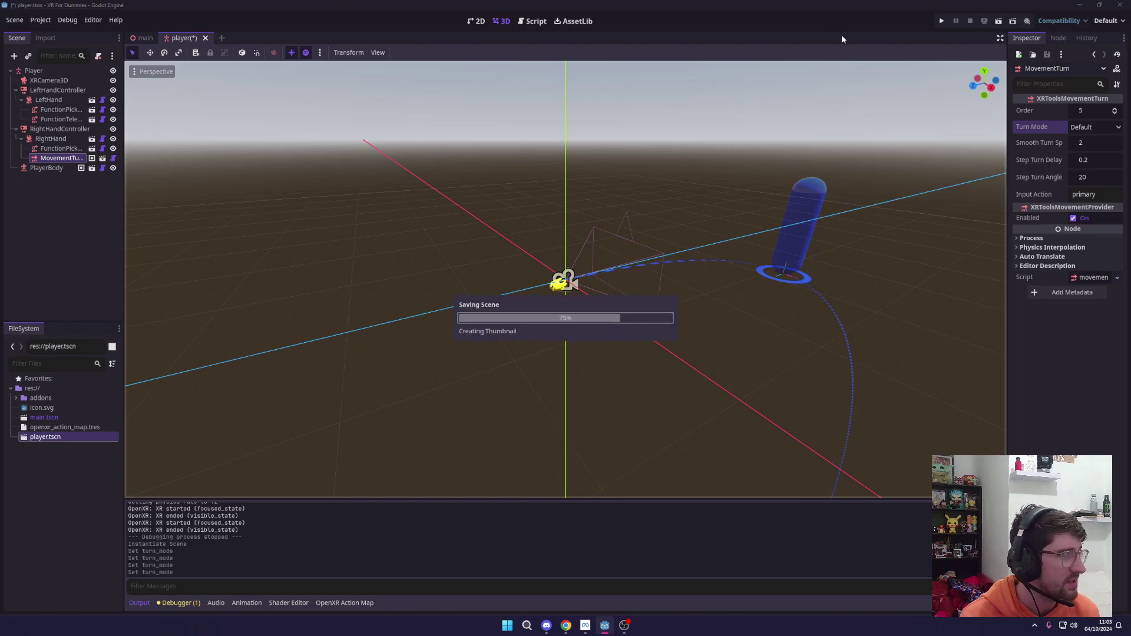
pyautogui.click(943, 22)
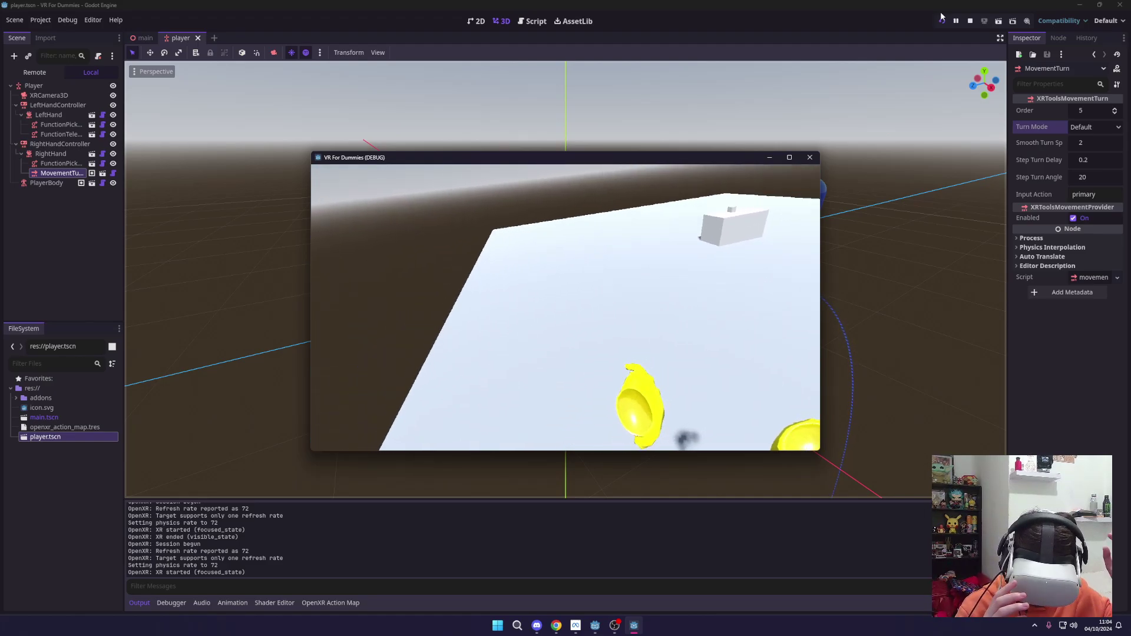
pyautogui.click(970, 21)
# Set MovementTurn's Turn Mode to Smooth and run the project again.
pyautogui.click(1094, 127)
pyautogui.click(1086, 169)
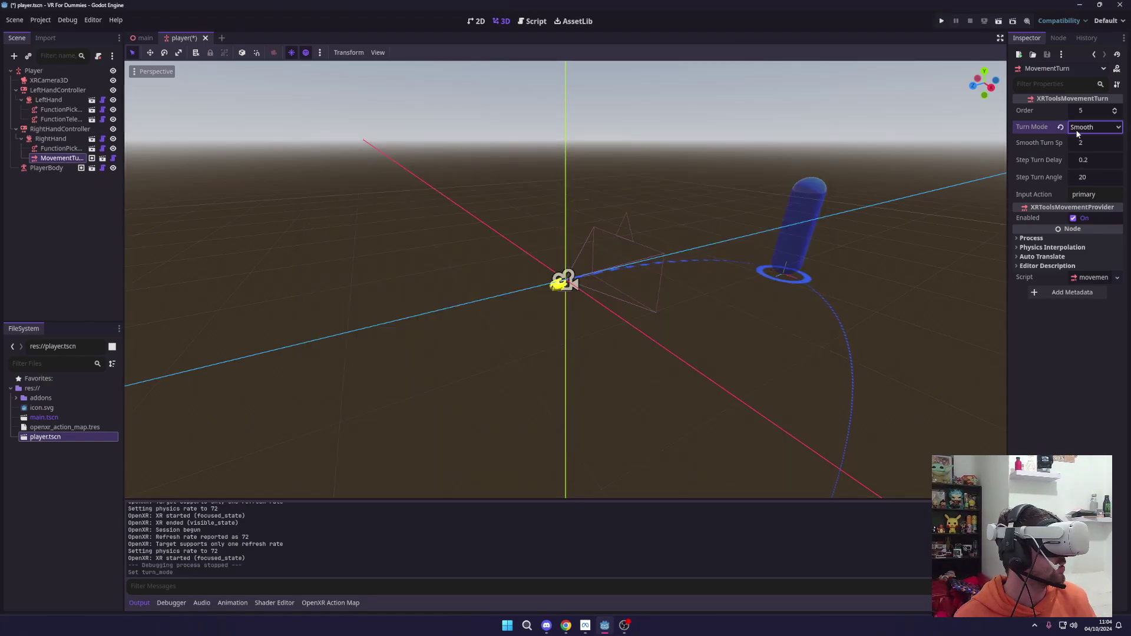
pyautogui.click(940, 21)
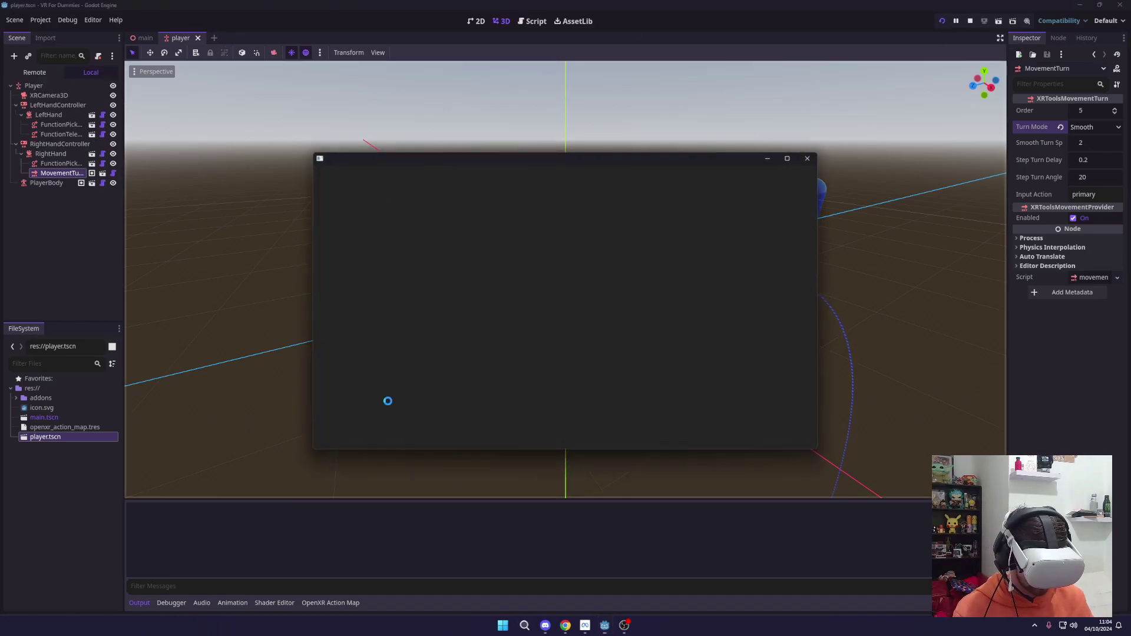